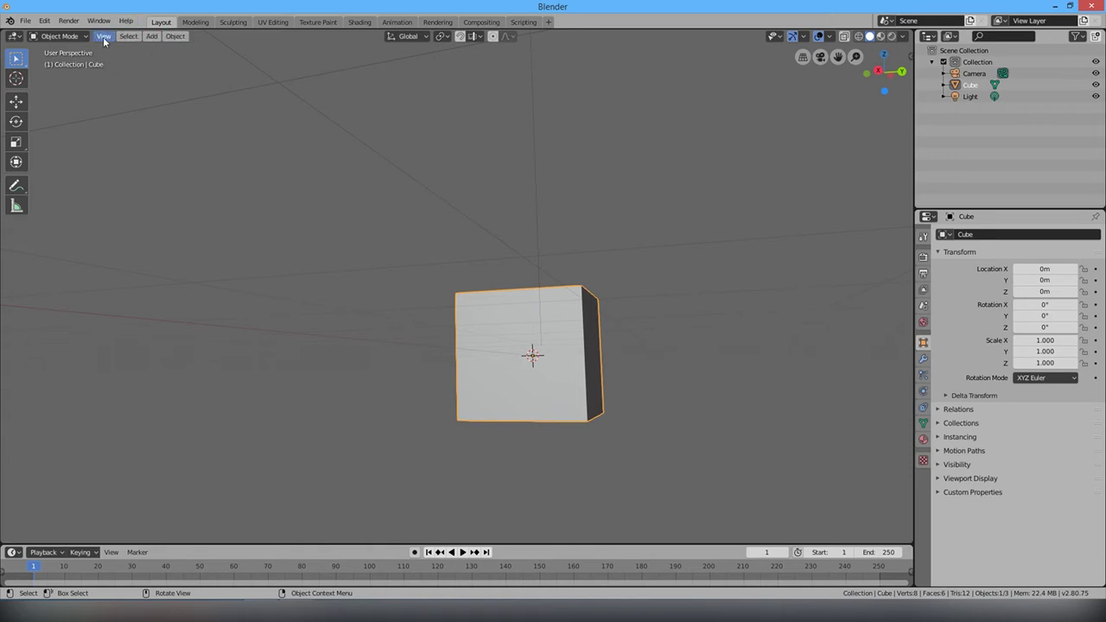
Try a Draw brush stroke along the undivided cube's upper edge in Sculpt Mode within the Sculpting workspace
left_click(58, 36)
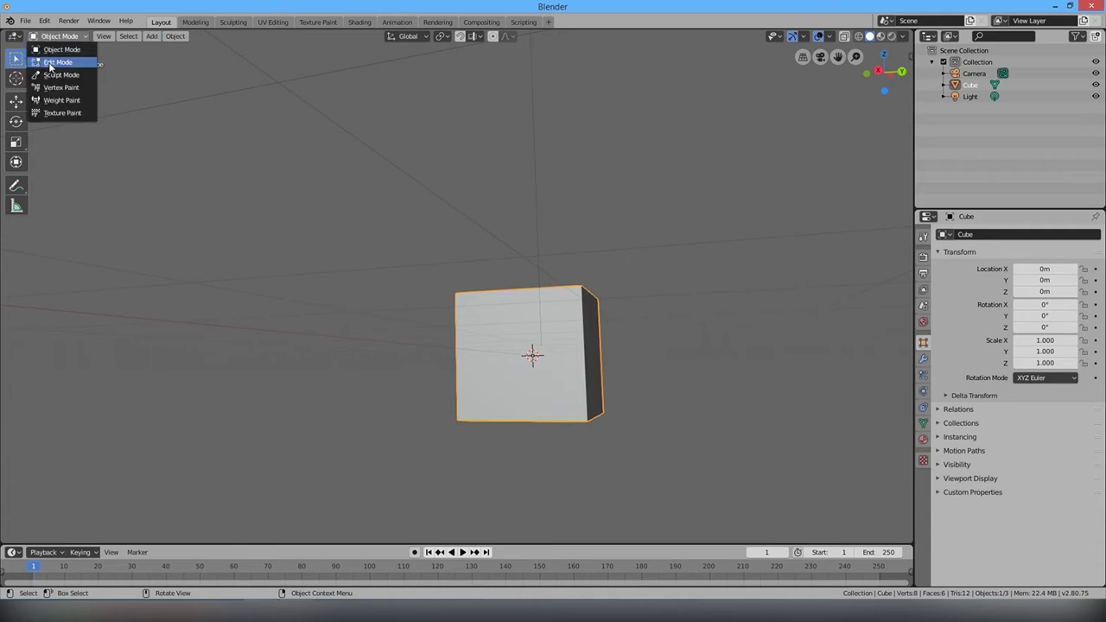
left_click(54, 74)
left_click(226, 23)
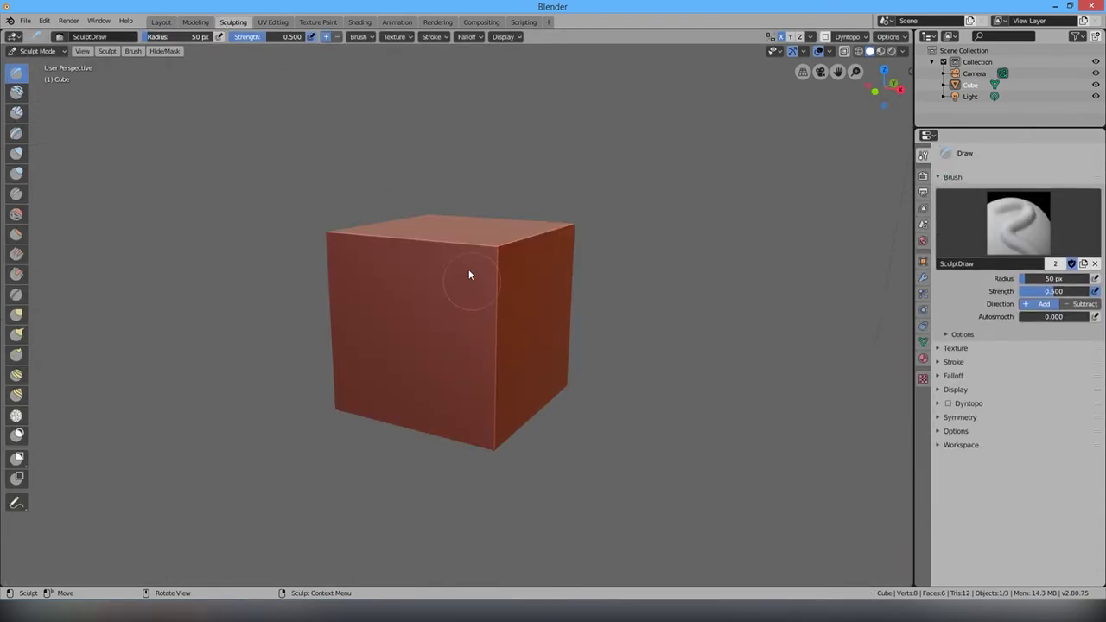
mouse_move(467, 250)
left_mouse_down()
mouse_move(506, 257)
mouse_move(498, 240)
mouse_move(496, 254)
left_mouse_up()
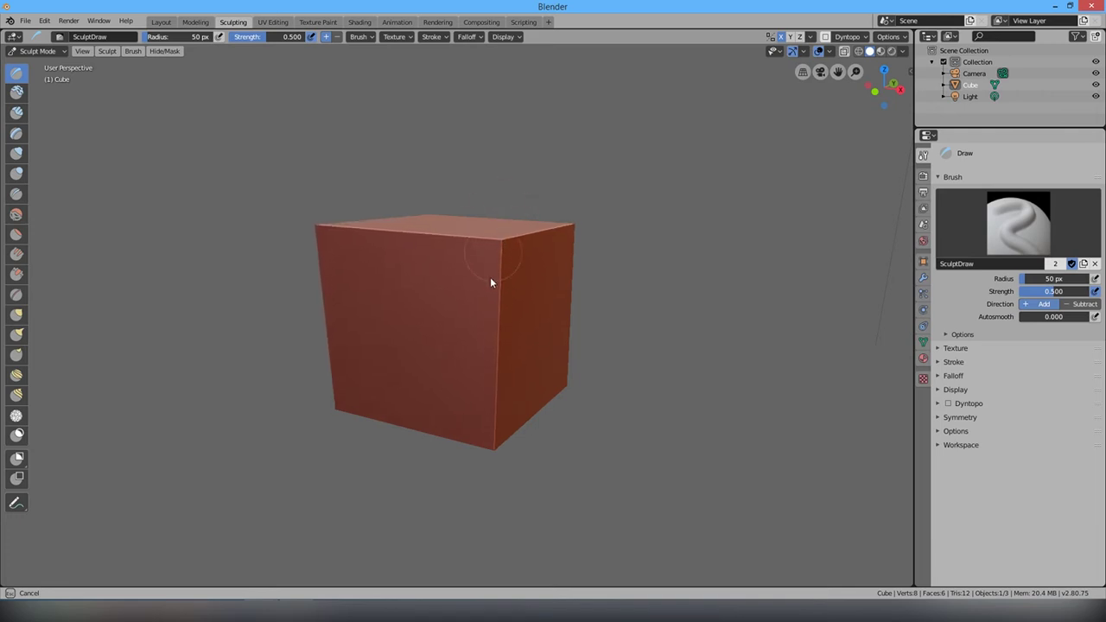
key("ctrl+z")
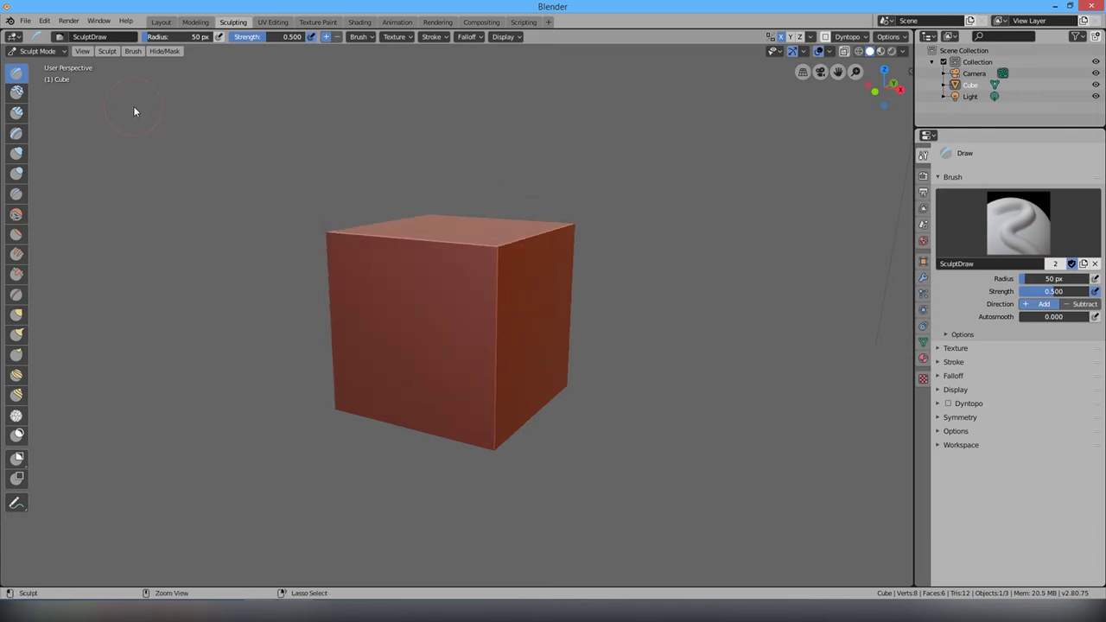
Return to the Layout workspace and put the cube in Edit Mode
left_click(39, 51)
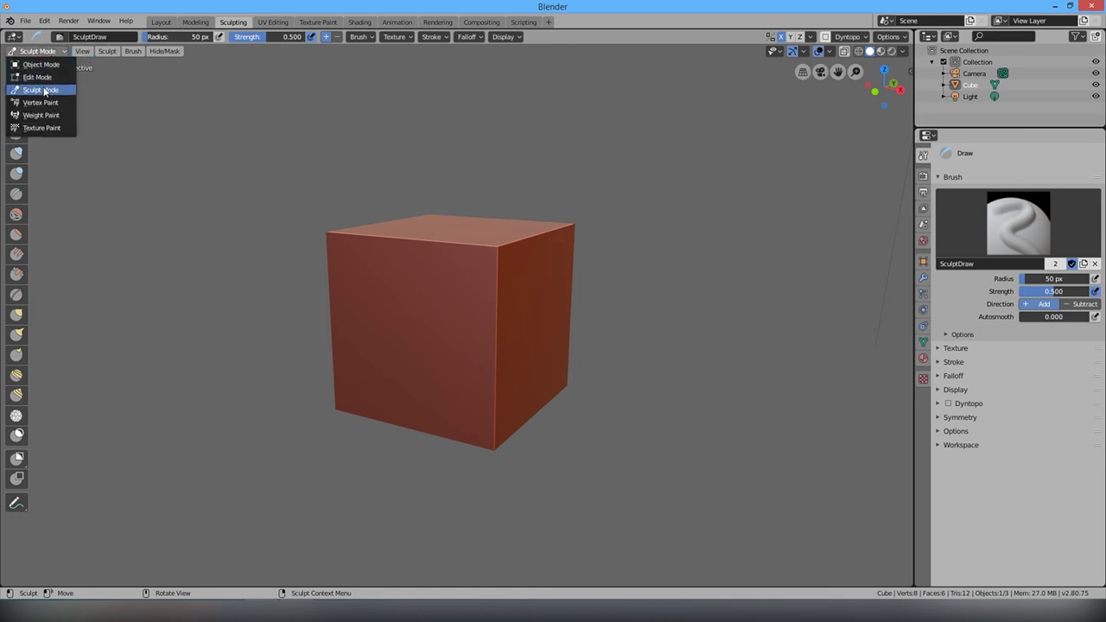
left_click(39, 78)
left_click(161, 21)
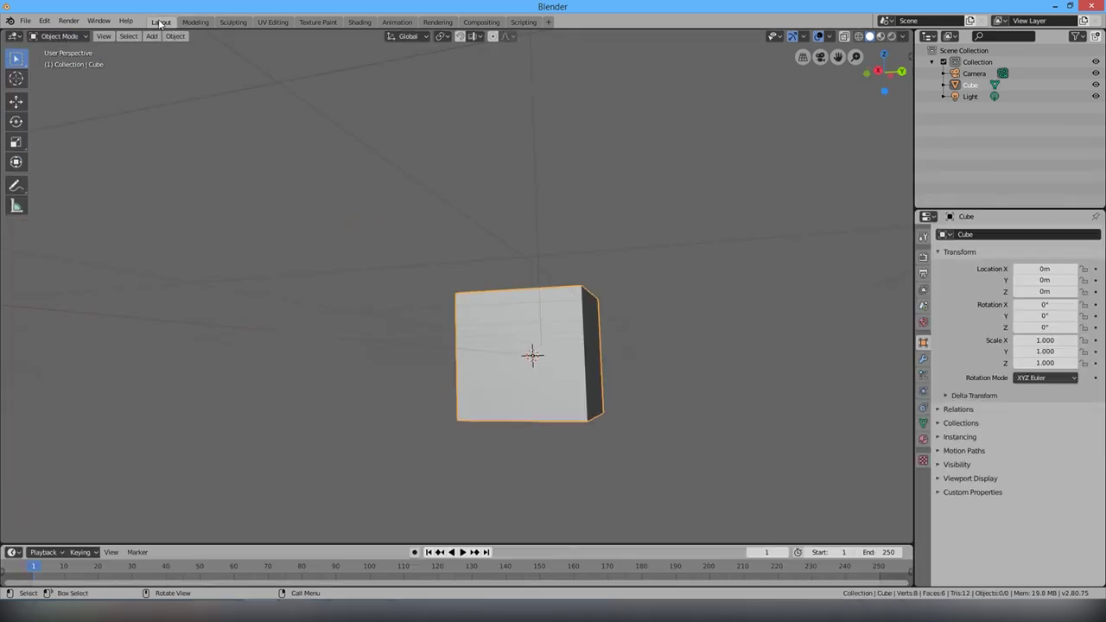
key("Tab")
Subdivide the whole cube mesh five times in a row
middle_click_drag(538, 185, 466, 231)
right_click(453, 213)
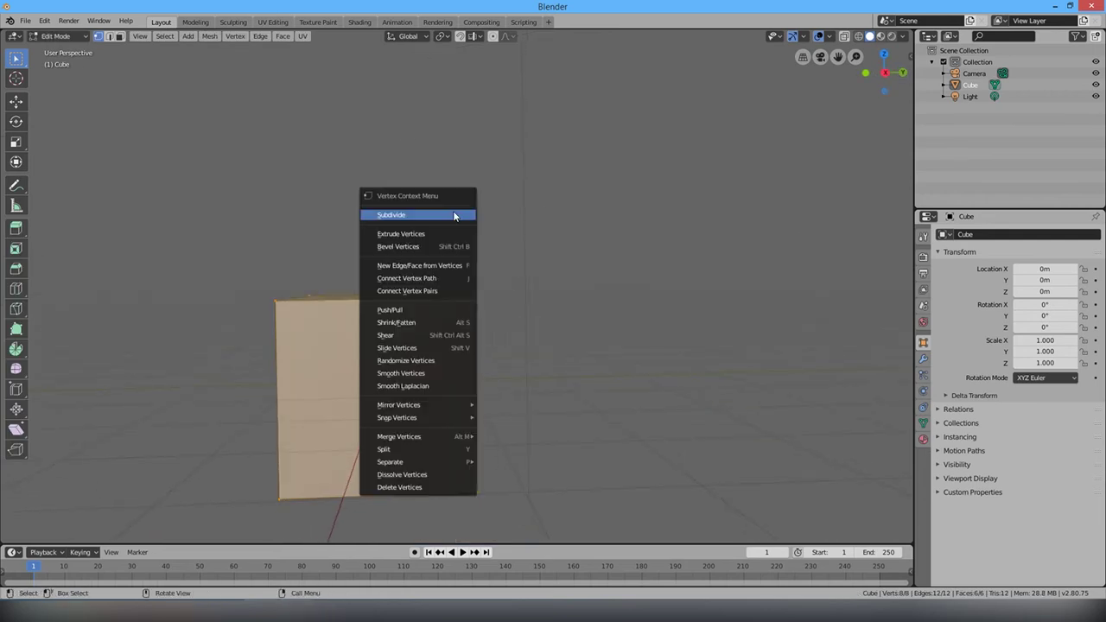
left_click(453, 215)
right_click(453, 214)
left_click(453, 215)
right_click(433, 148)
left_click(434, 148)
right_click(434, 148)
left_click(434, 149)
right_click(434, 149)
left_click(434, 149)
scroll(392, 396, "up", 7)
scroll(392, 396, "down", 8)
scroll(393, 392, "up", 3)
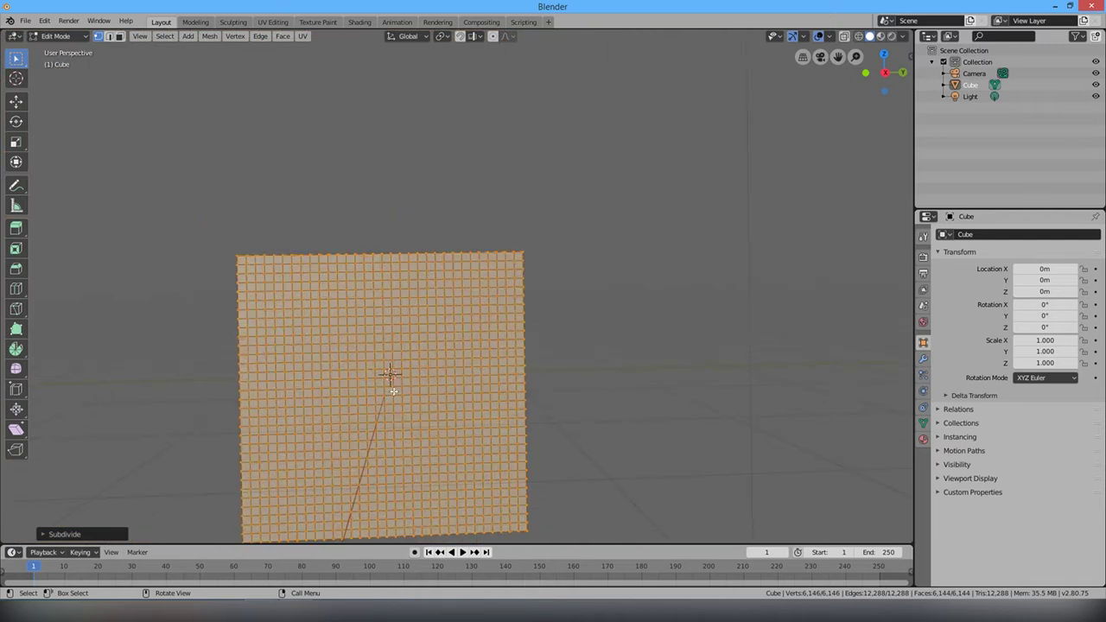
Switch the cube back to Object Mode, apply Shade Smooth to it and deselect it
left_click(54, 38)
left_click(53, 49)
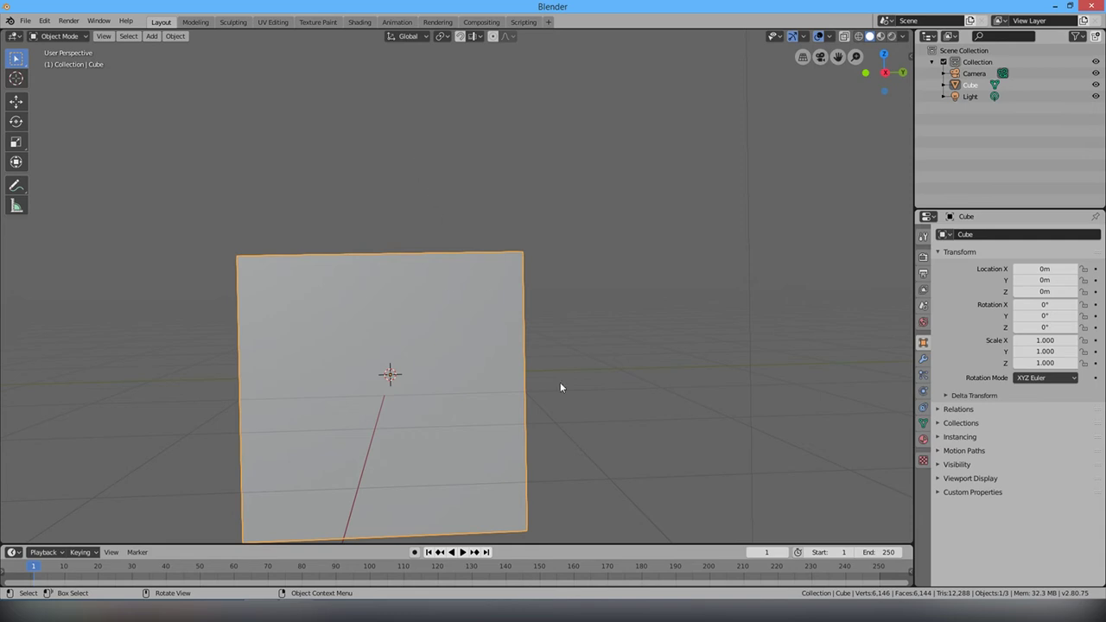
middle_click_drag(371, 346, 380, 332)
right_click(402, 223)
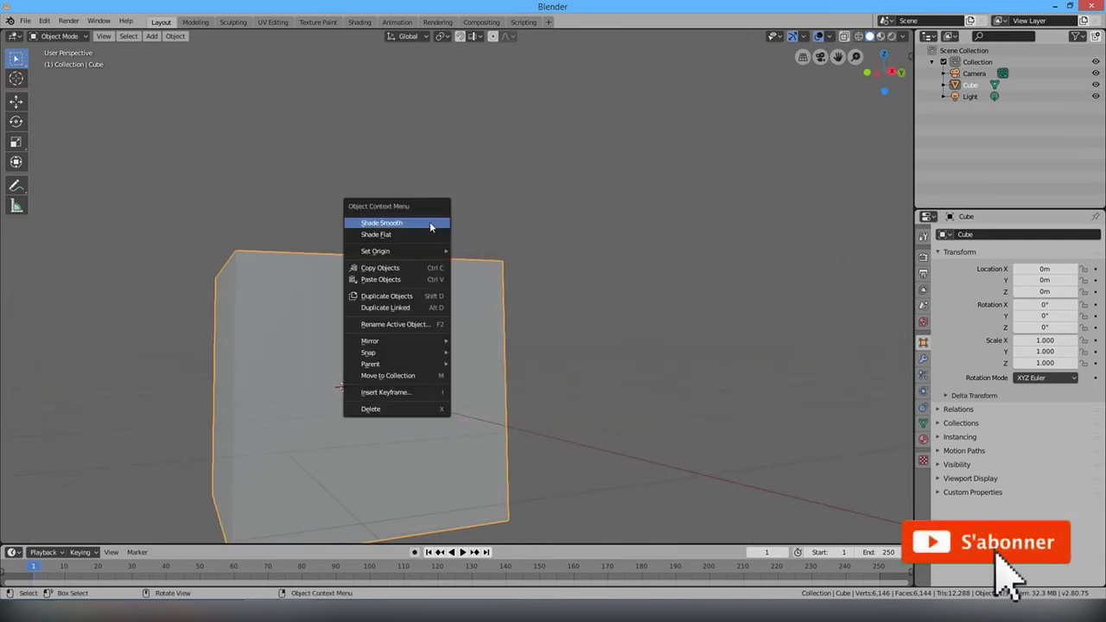
left_click(430, 223)
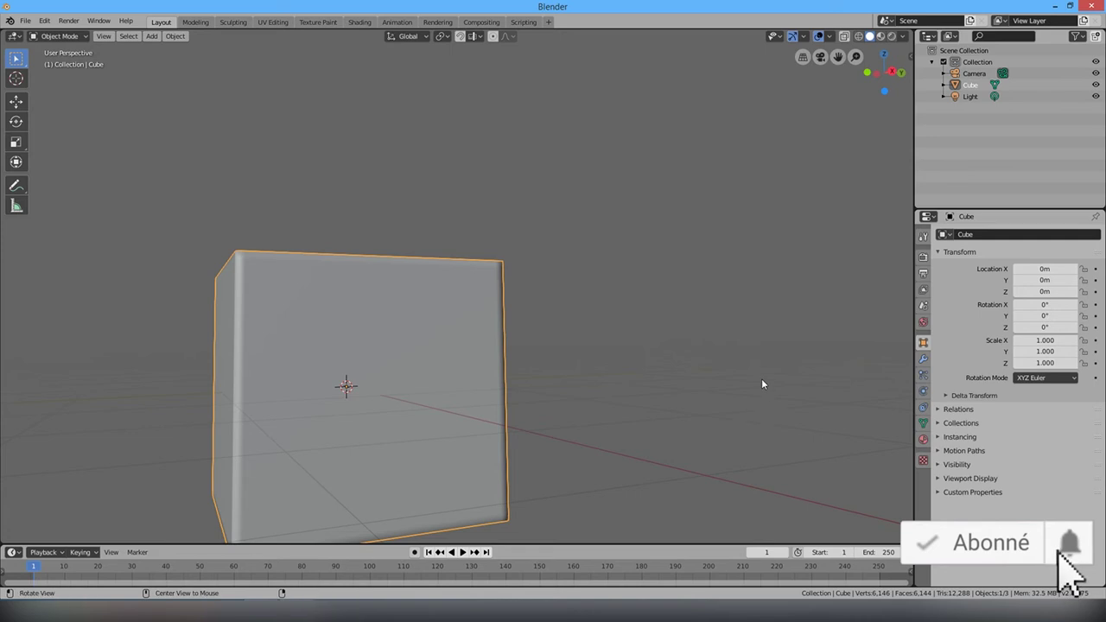
middle_click_drag(762, 379, 692, 355)
left_click(611, 184)
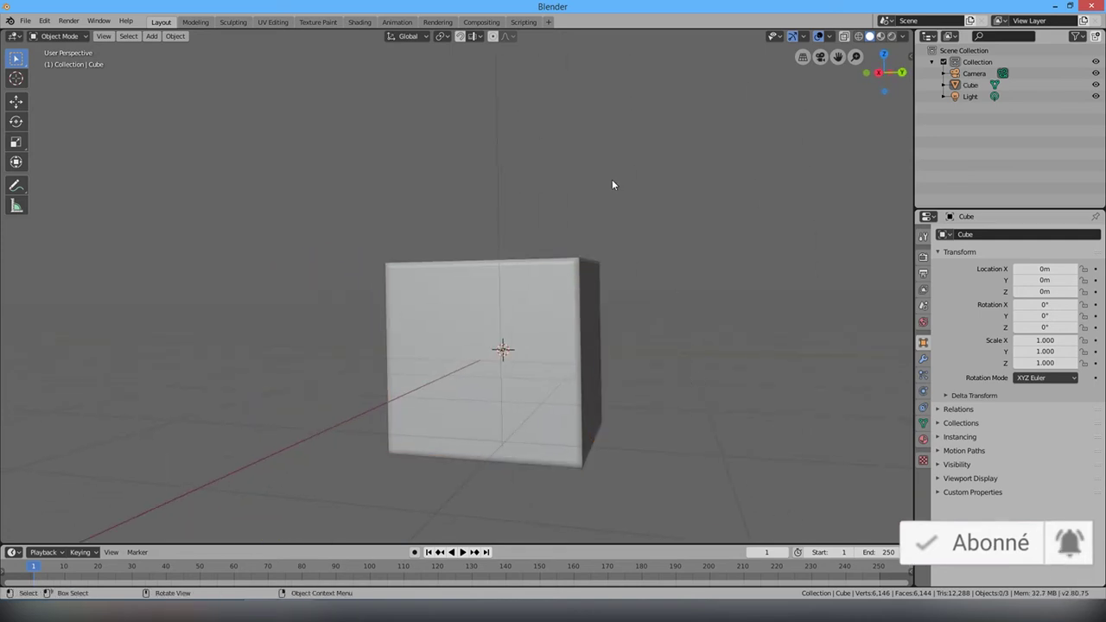
Put the subdivided cube in Sculpt Mode and switch to the Sculpting workspace
left_click(59, 36)
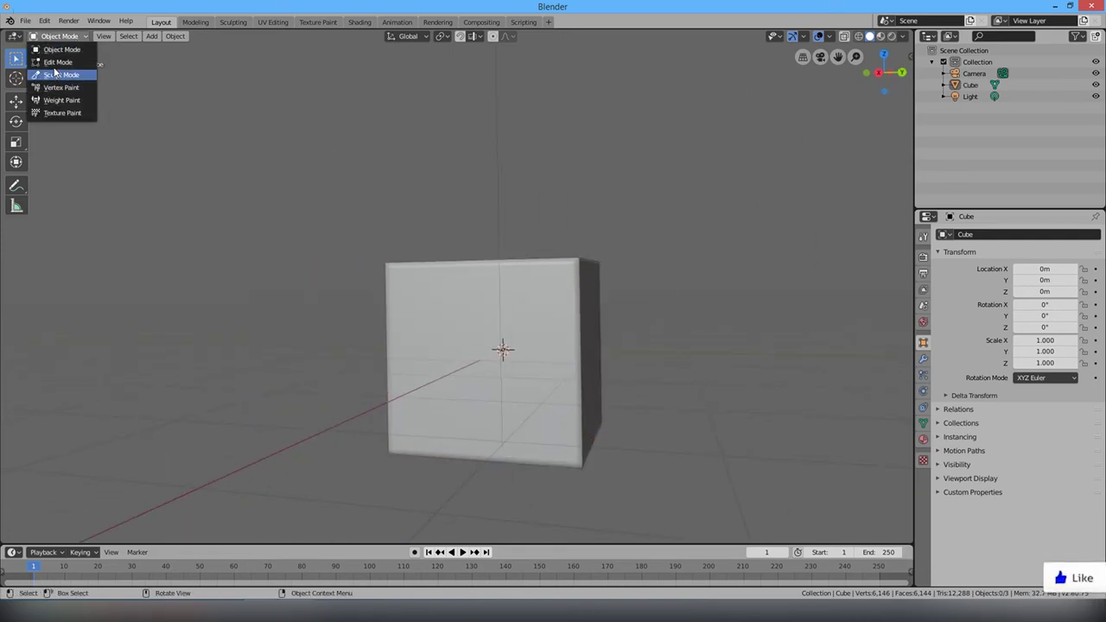
left_click(52, 76)
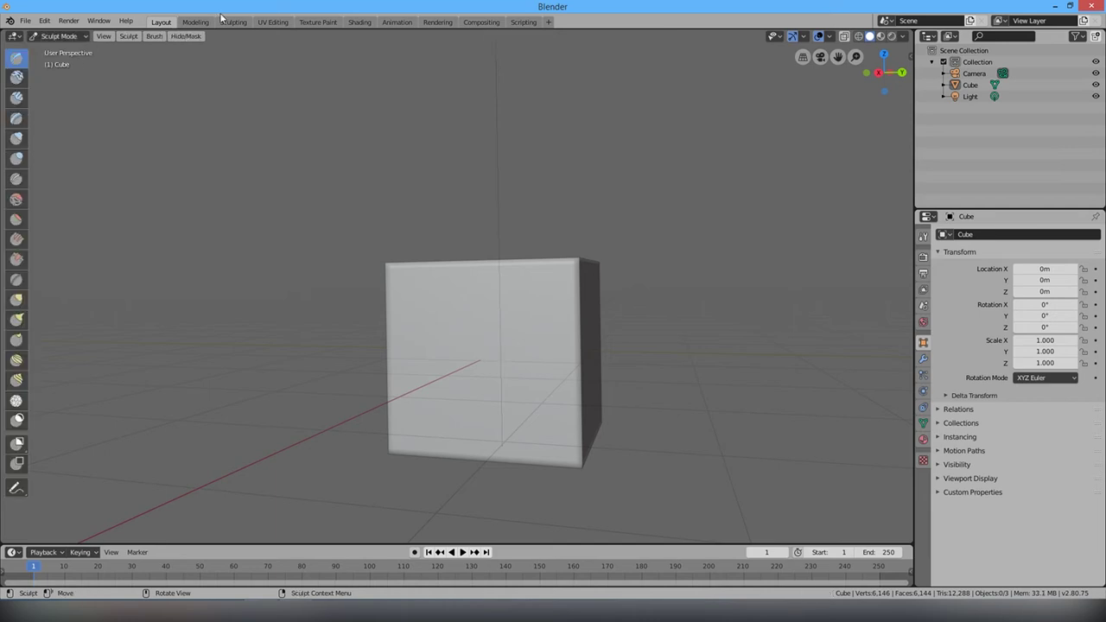
left_click(232, 22)
Try a mirrored Draw brush stroke on the front face of the smoothed cube
middle_click_drag(321, 318, 381, 284)
scroll(432, 286, "up", 3)
mouse_move(392, 284)
left_mouse_down()
mouse_move(382, 328)
mouse_move(370, 329)
mouse_move(361, 231)
mouse_move(334, 239)
mouse_move(360, 360)
mouse_move(438, 314)
mouse_move(477, 320)
left_mouse_up()
key("ctrl+z")
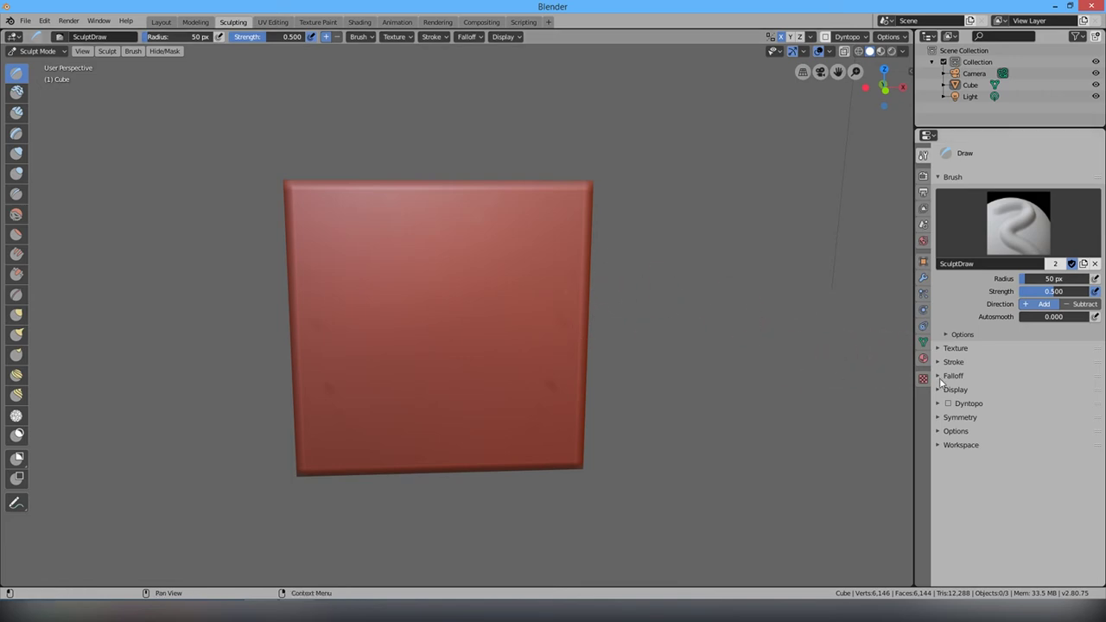
Turn off X mirror symmetry and try unmirrored Draw brush strokes on the front face
left_click(940, 418)
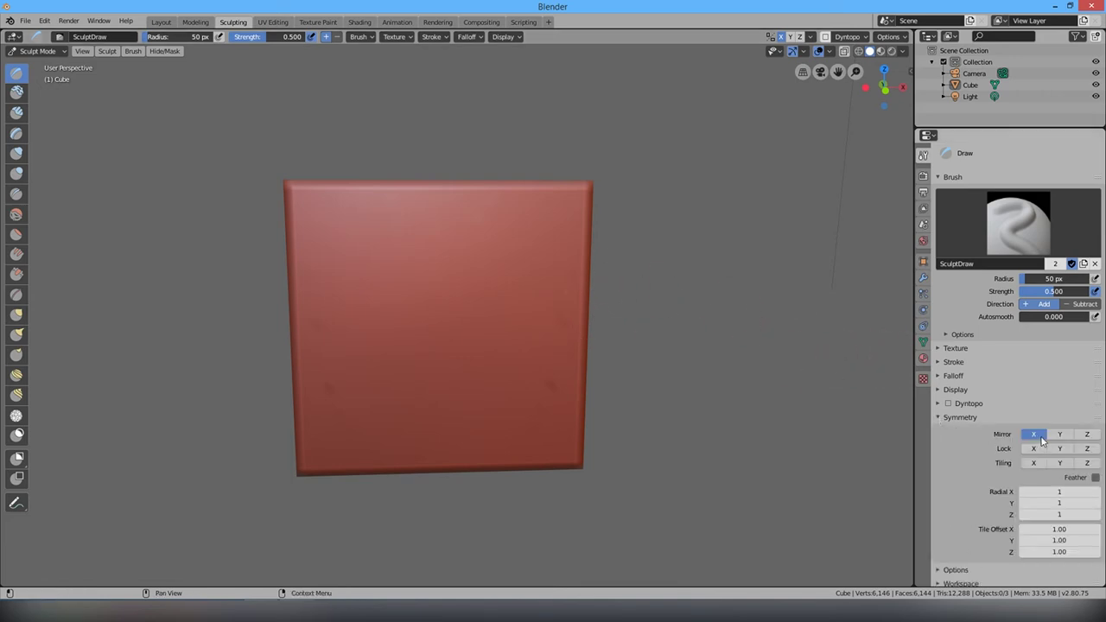
left_click(1035, 434)
mouse_move(479, 303)
left_mouse_down()
mouse_move(419, 354)
mouse_move(483, 285)
mouse_move(298, 277)
left_mouse_up()
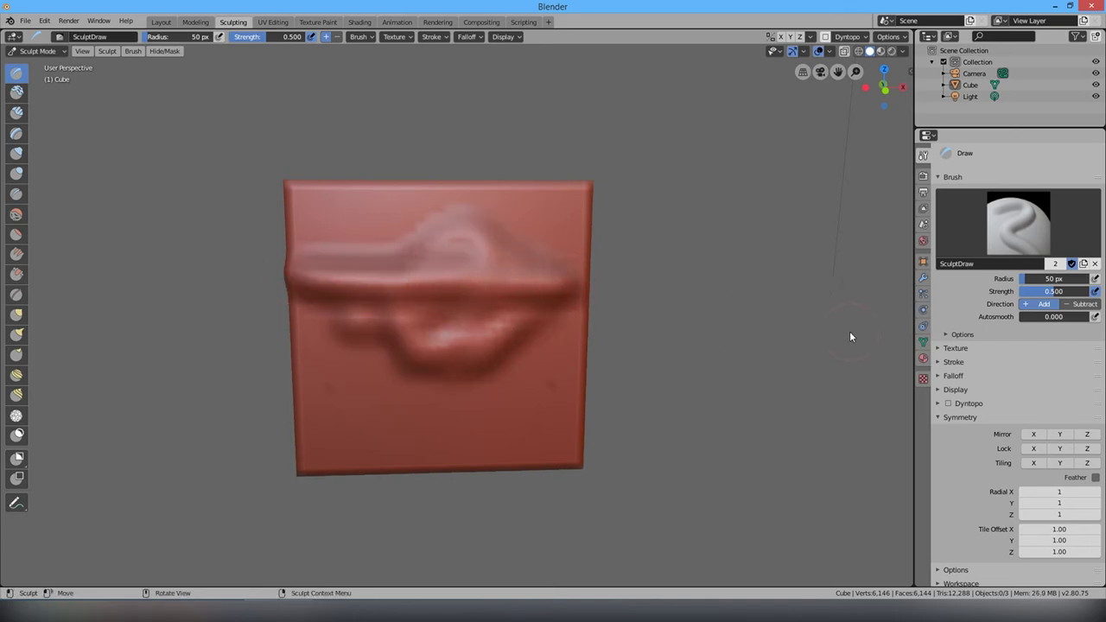
key("ctrl+z")
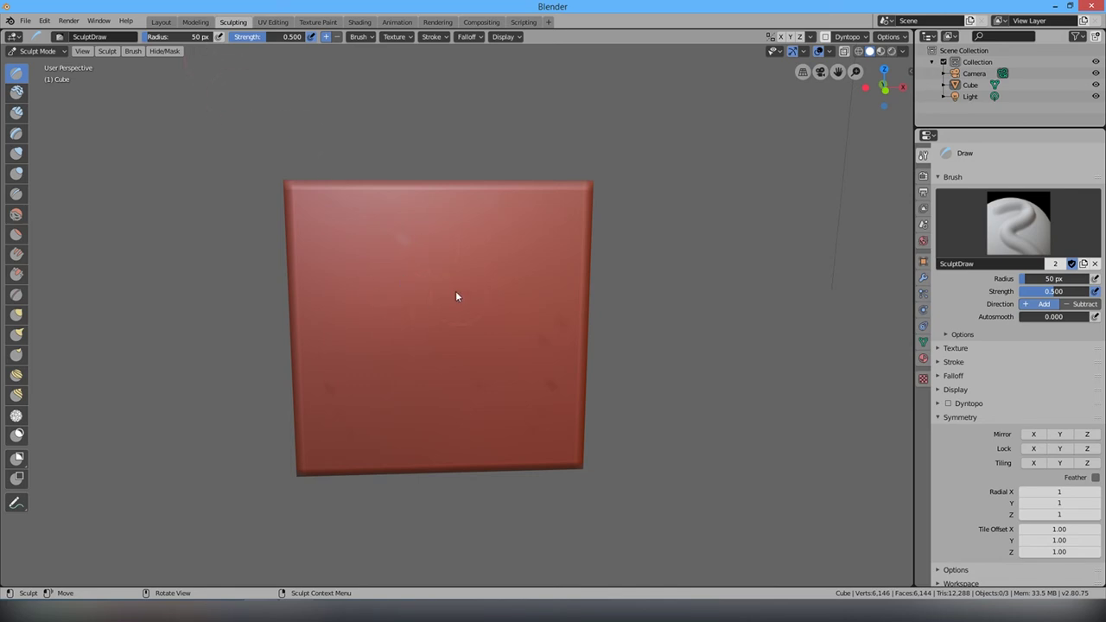
mouse_move(403, 289)
left_mouse_down()
mouse_move(383, 292)
mouse_move(444, 303)
left_mouse_up()
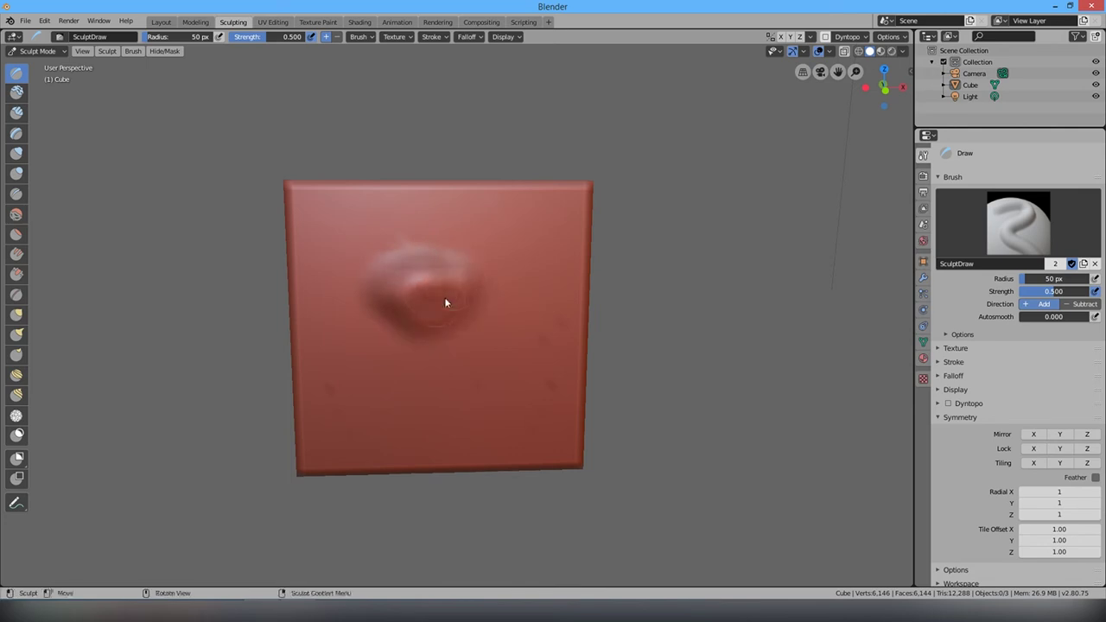
key("ctrl+z")
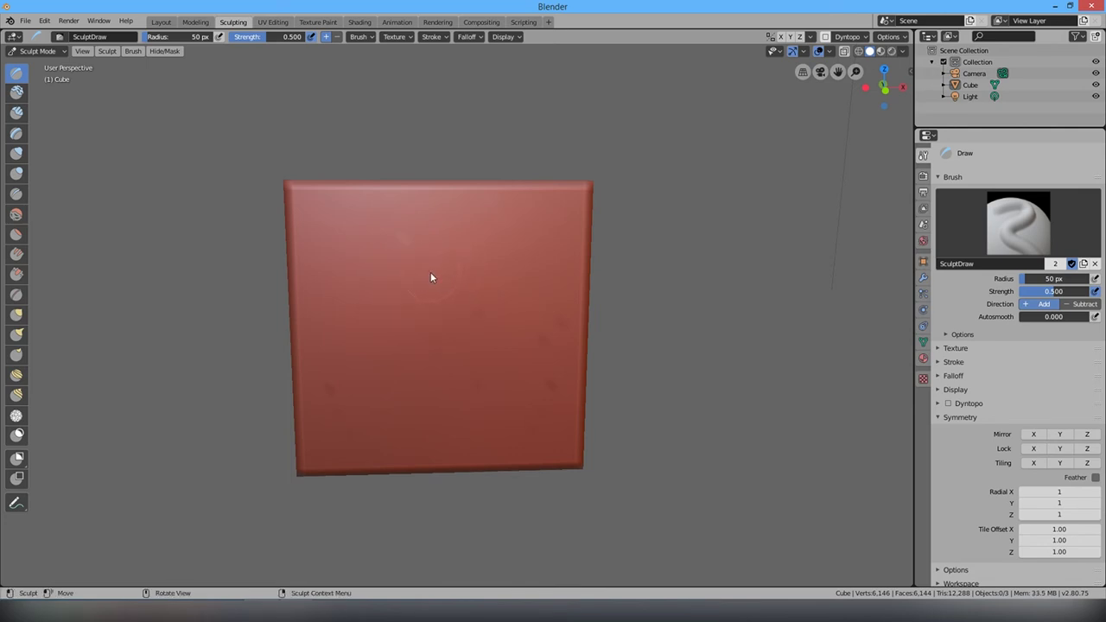
Set the Draw brush radius to 20 px
right_click(432, 278)
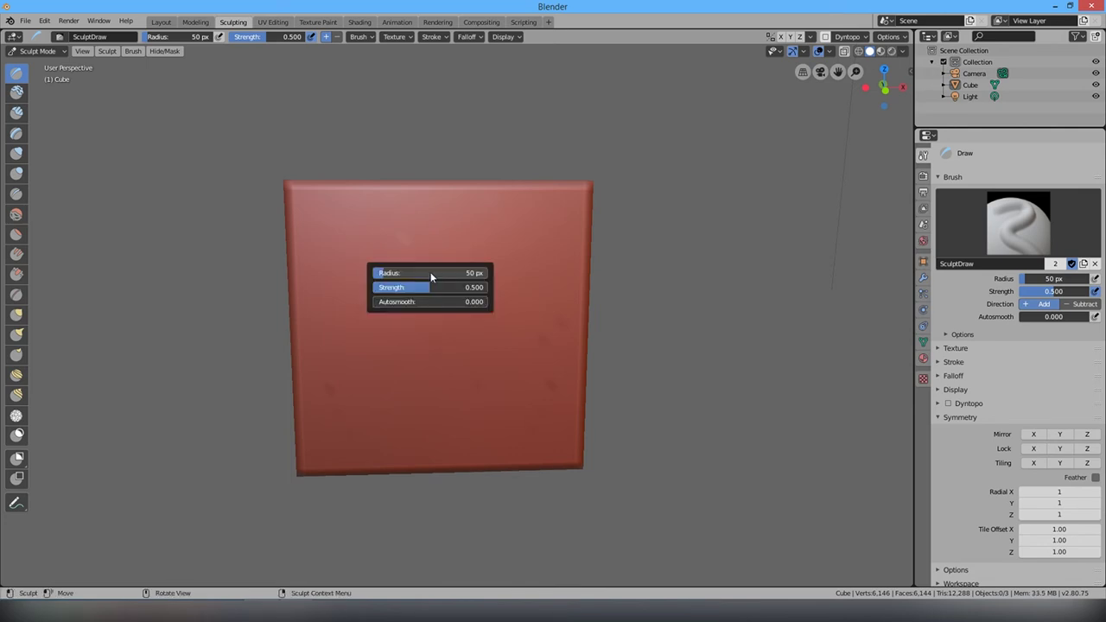
left_click_drag(428, 273, 437, 273)
left_click(423, 275)
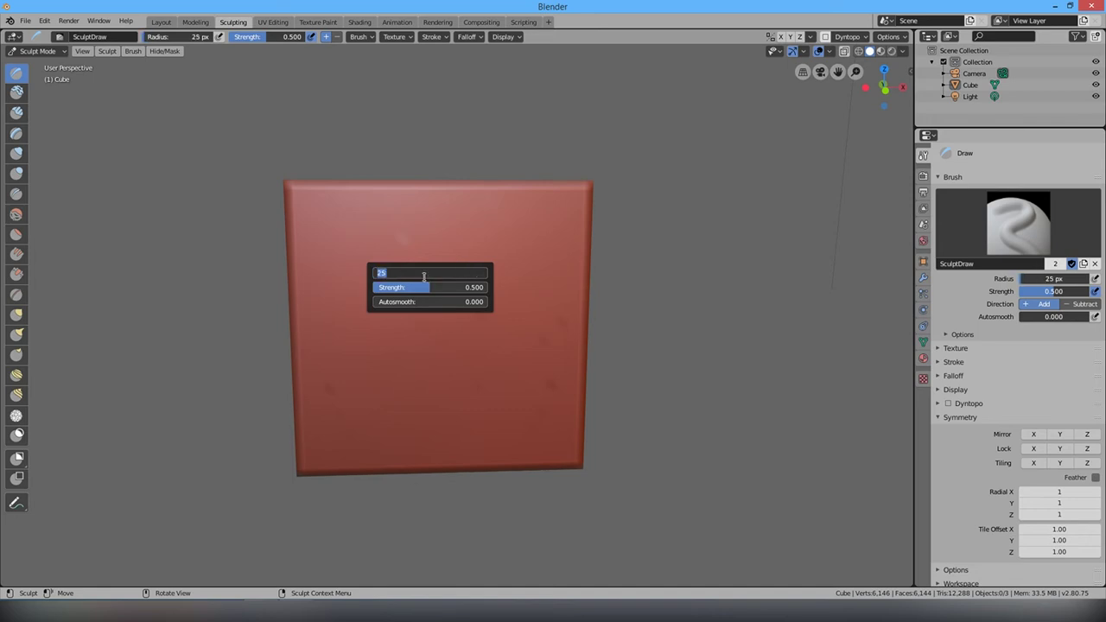
type("20")
key("Return")
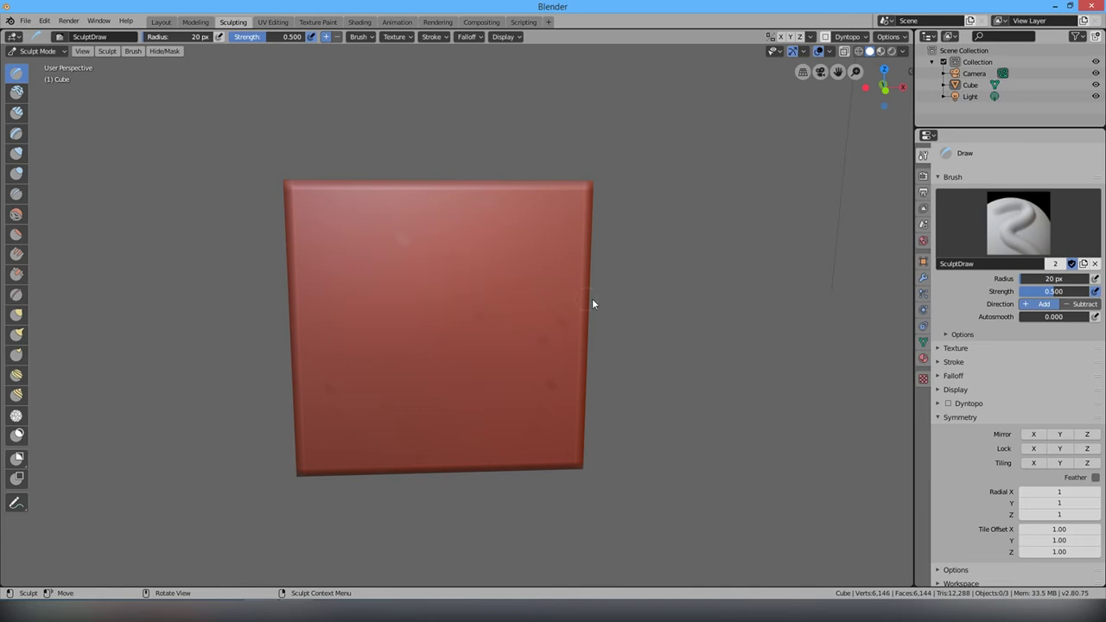
Adjust the Draw brush radius and try a stroke across the cube's front face
left_click_drag(175, 38, 178, 36)
mouse_move(394, 235)
left_mouse_down()
mouse_move(422, 298)
mouse_move(453, 329)
mouse_move(462, 321)
left_mouse_up()
key("ctrl+z")
Increase the Draw brush strength and try a stroke on the cube
left_click_drag(266, 40, 307, 40)
middle_click_drag(384, 150, 383, 307)
mouse_move(366, 304)
left_mouse_down()
mouse_move(354, 307)
mouse_move(367, 214)
left_mouse_up()
key("ctrl+z")
scroll(541, 217, "up", 3)
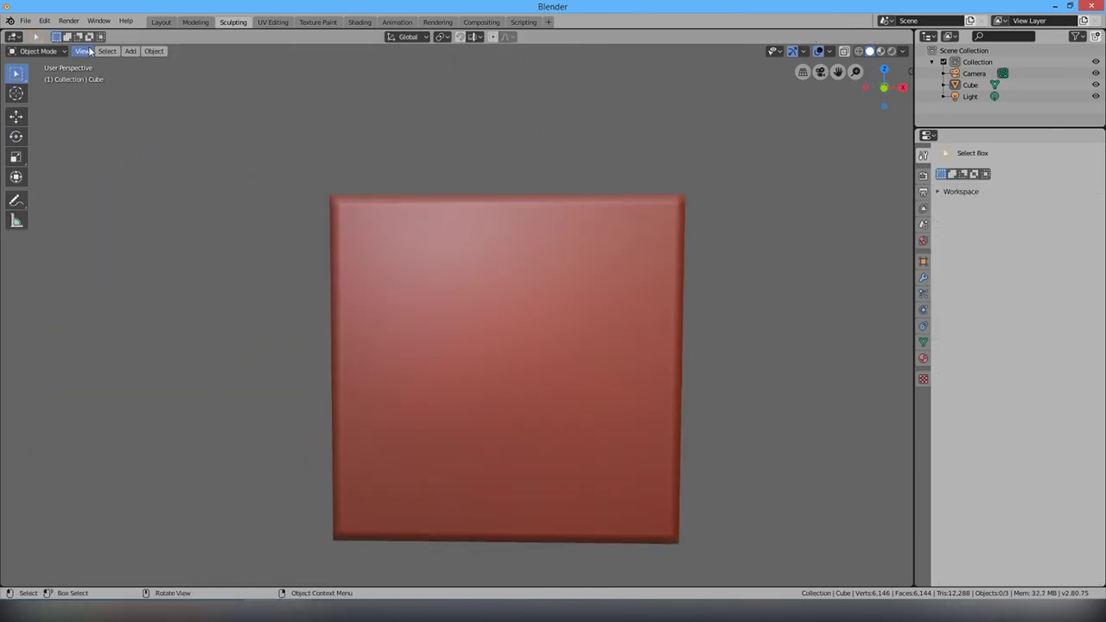
Return the cube to Sculpt Mode and sculpt an X-mirrored relief on its front face with the Draw brush
left_click(39, 51)
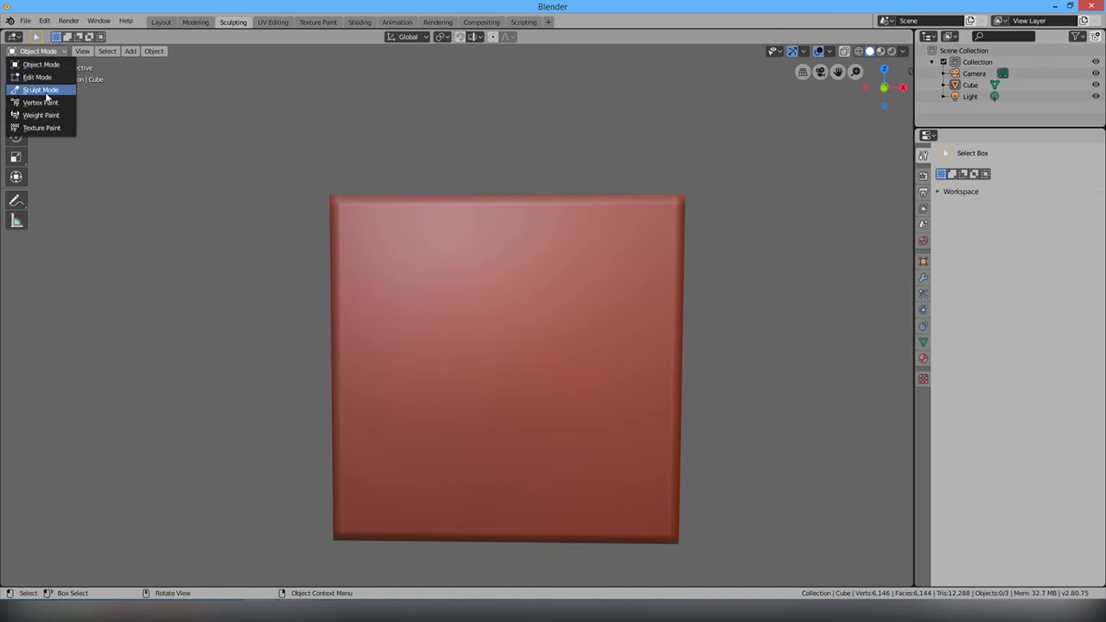
left_click(40, 90)
mouse_move(430, 274)
left_mouse_down()
mouse_move(470, 330)
mouse_move(482, 287)
mouse_move(461, 305)
mouse_move(452, 268)
mouse_move(427, 269)
mouse_move(474, 274)
left_mouse_up()
key("ctrl+z")
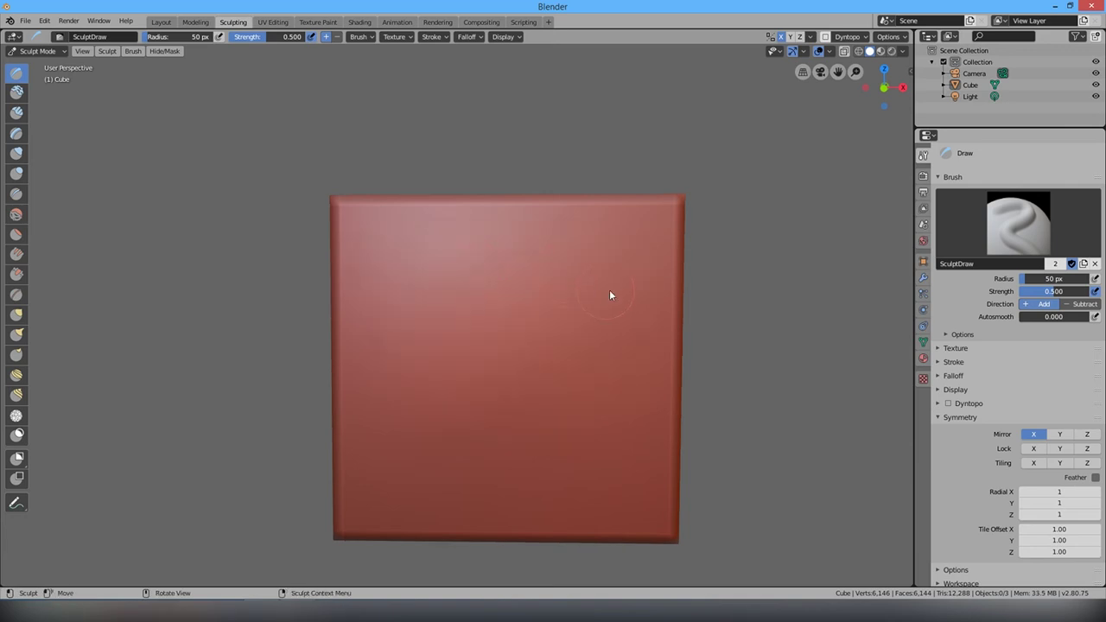
mouse_move(558, 328)
left_mouse_down()
mouse_move(558, 271)
mouse_move(483, 332)
mouse_move(456, 370)
mouse_move(466, 296)
mouse_move(427, 373)
left_mouse_up()
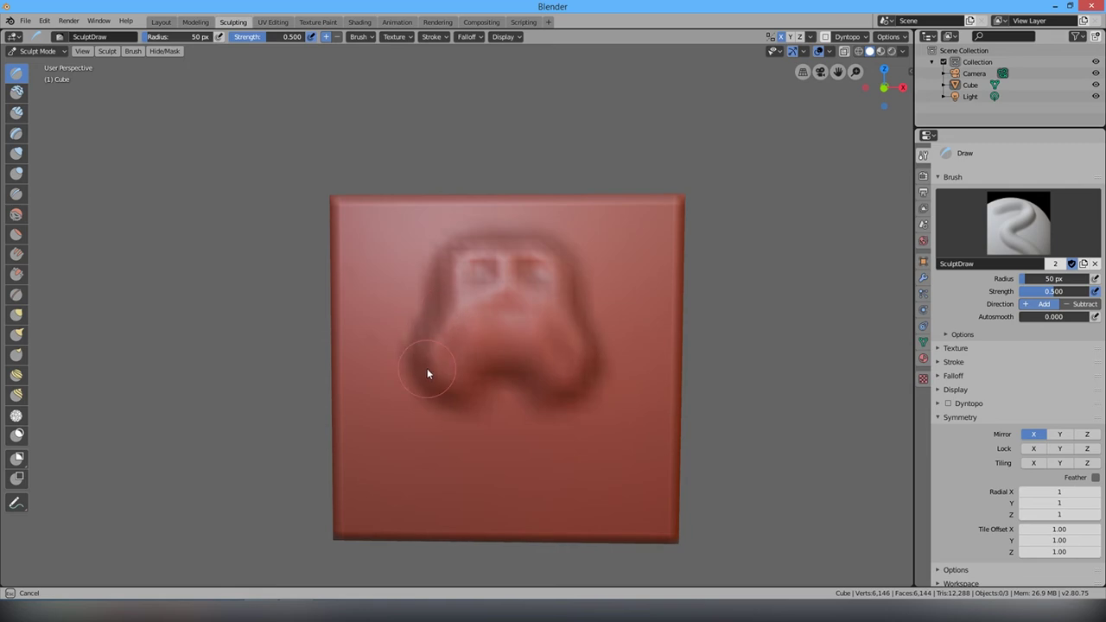
left_click_drag(513, 284, 509, 298)
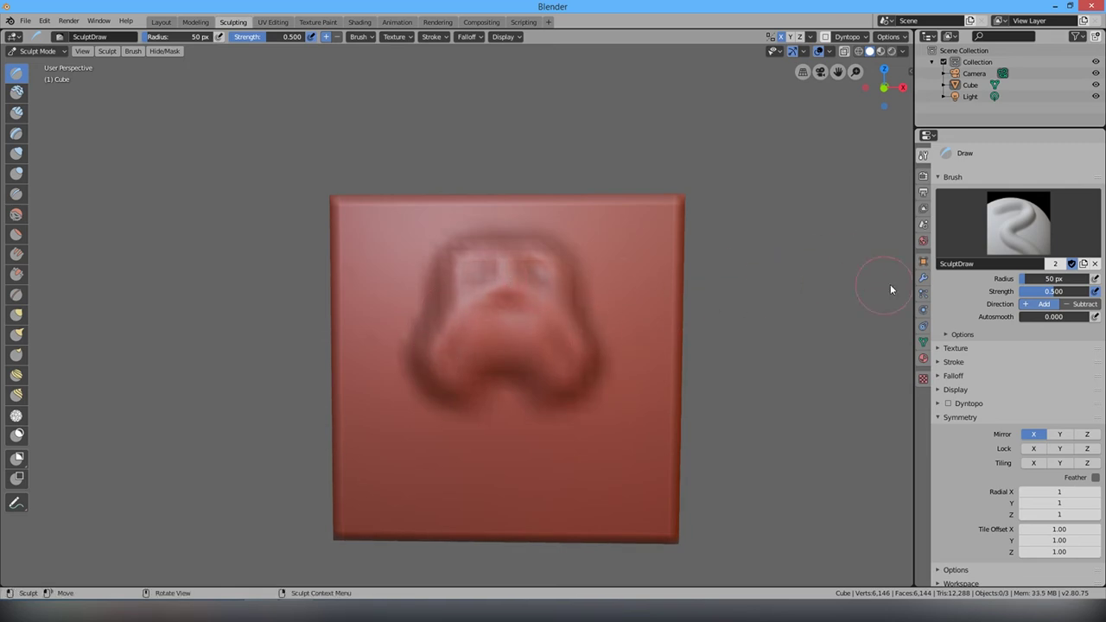
Add a Subdivision Surface modifier to the sculpted cube
left_click(924, 279)
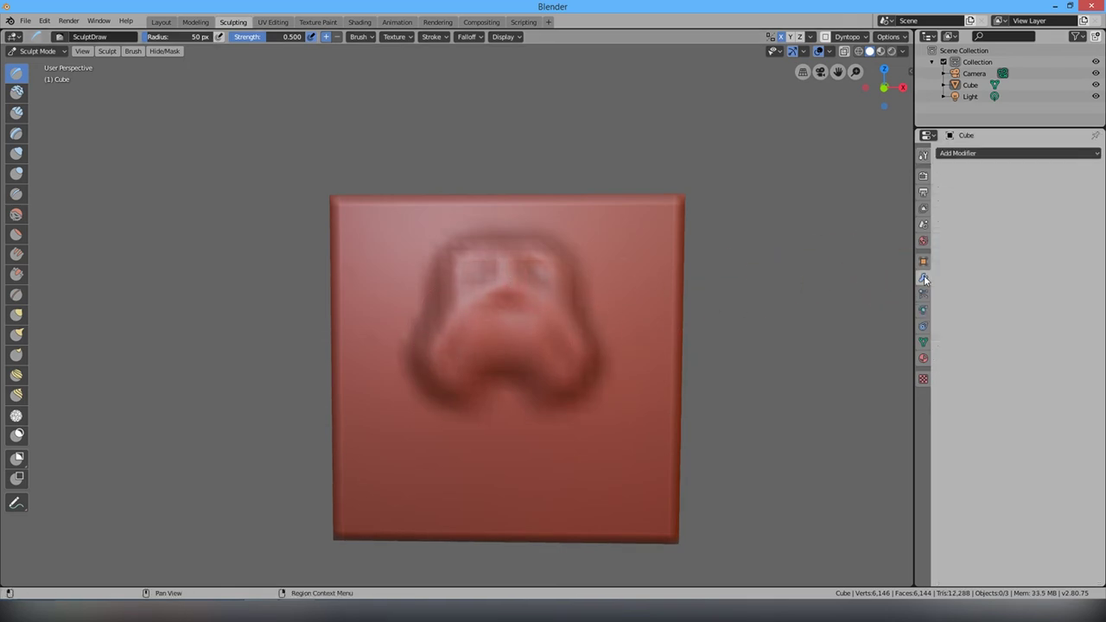
left_click(975, 153)
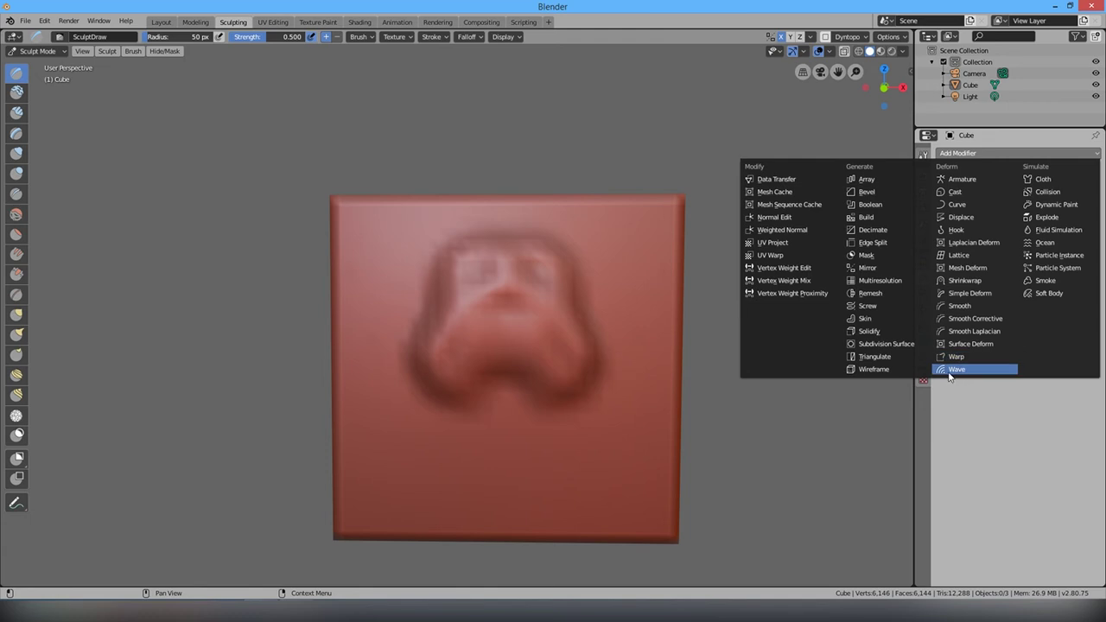
left_click(905, 345)
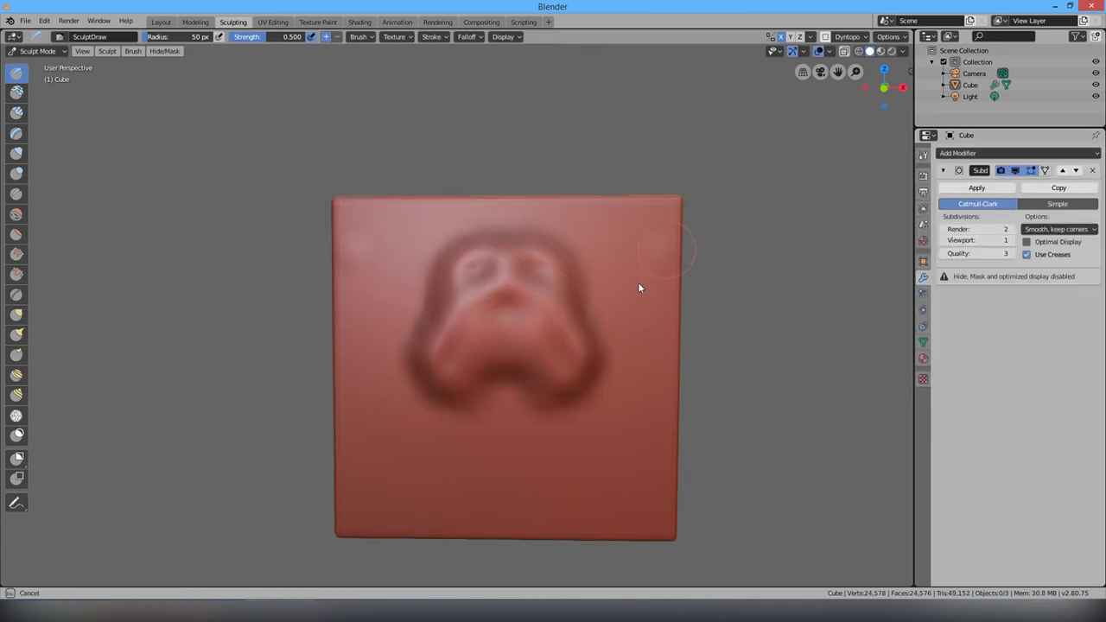
Try a Draw brush stroke over the relief with the Subdivision Surface modifier active
mouse_move(640, 289)
left_mouse_down()
mouse_move(659, 222)
mouse_move(578, 265)
mouse_move(534, 257)
mouse_move(518, 296)
mouse_move(441, 322)
left_mouse_up()
key("ctrl+z")
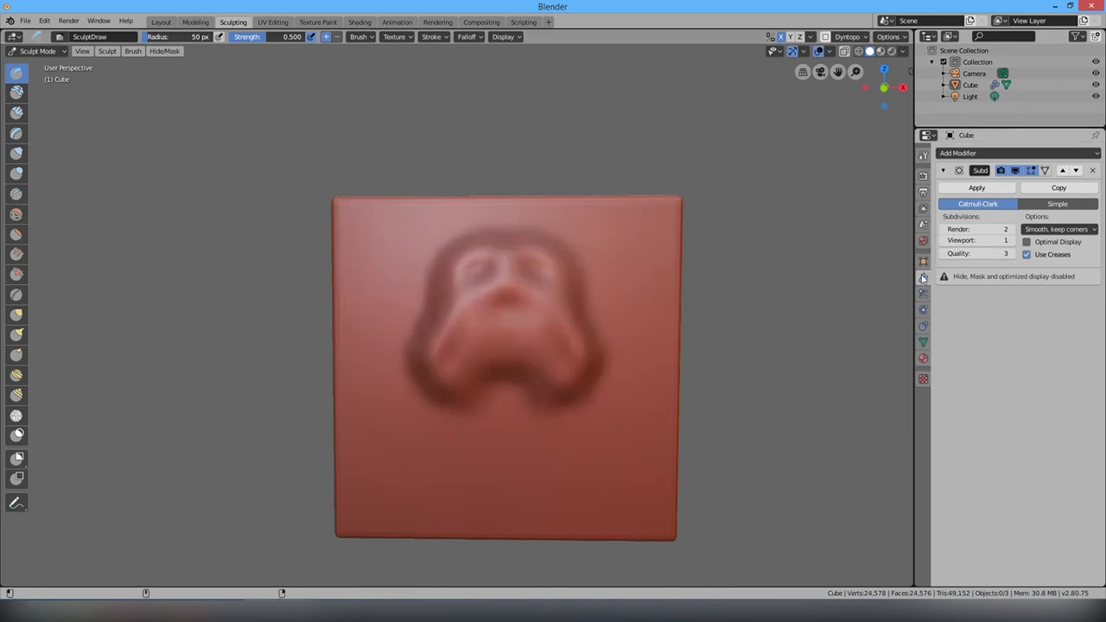
key("ctrl+z")
Sculpt mirrored ridges and grooves on several faces of the cube with the Draw brush
mouse_move(497, 327)
left_mouse_down()
mouse_move(427, 360)
mouse_move(447, 314)
left_mouse_up()
middle_click_drag(447, 313, 529, 293)
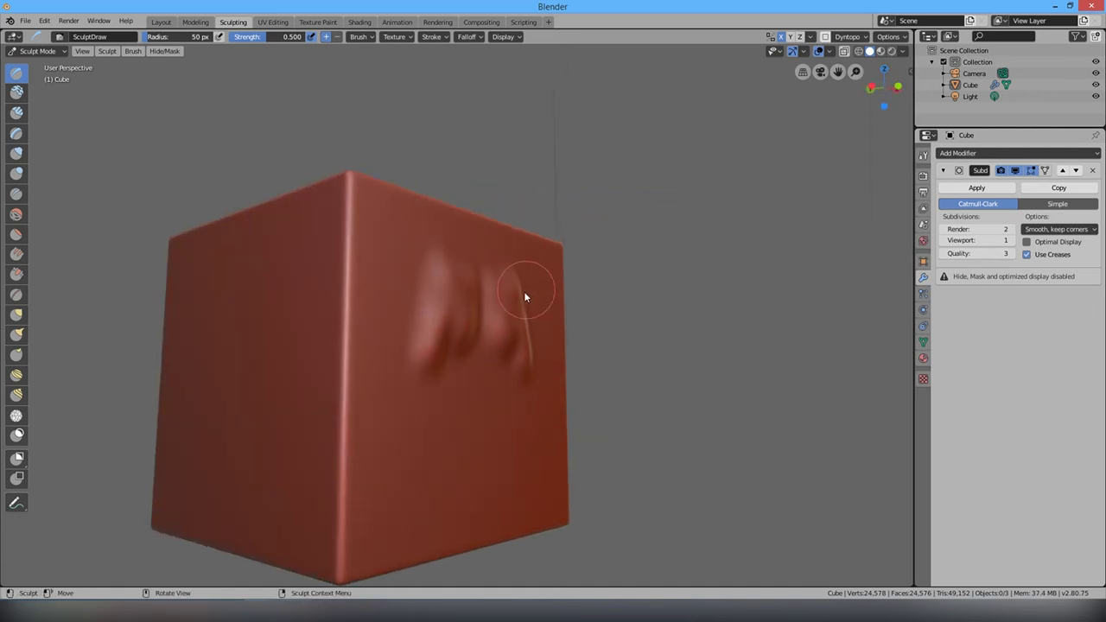
key("ctrl+z")
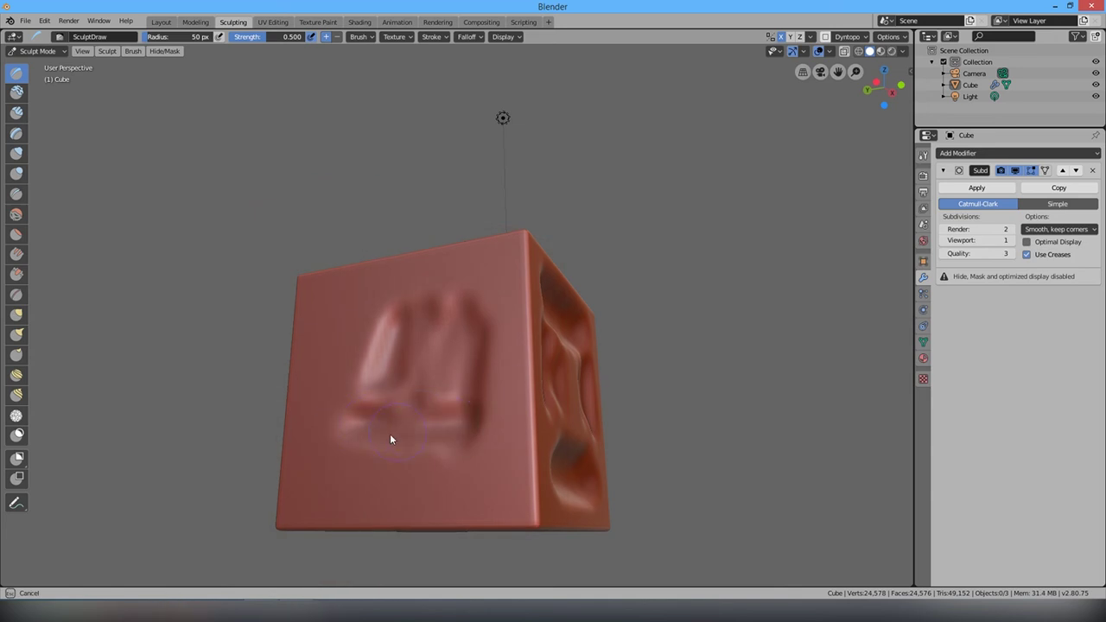
mouse_move(390, 437)
middle_mouse_down()
mouse_move(731, 420)
mouse_move(452, 425)
middle_mouse_up()
mouse_move(396, 418)
left_mouse_down()
mouse_move(449, 352)
mouse_move(306, 316)
mouse_move(378, 371)
mouse_move(378, 316)
mouse_move(348, 363)
mouse_move(354, 405)
mouse_move(333, 427)
mouse_move(410, 412)
mouse_move(395, 407)
mouse_move(378, 474)
mouse_move(427, 449)
mouse_move(364, 412)
left_mouse_up()
mouse_move(422, 393)
left_mouse_down()
mouse_move(328, 343)
mouse_move(391, 309)
left_mouse_up()
mouse_move(390, 308)
middle_mouse_down()
mouse_move(323, 334)
mouse_move(458, 363)
middle_mouse_up()
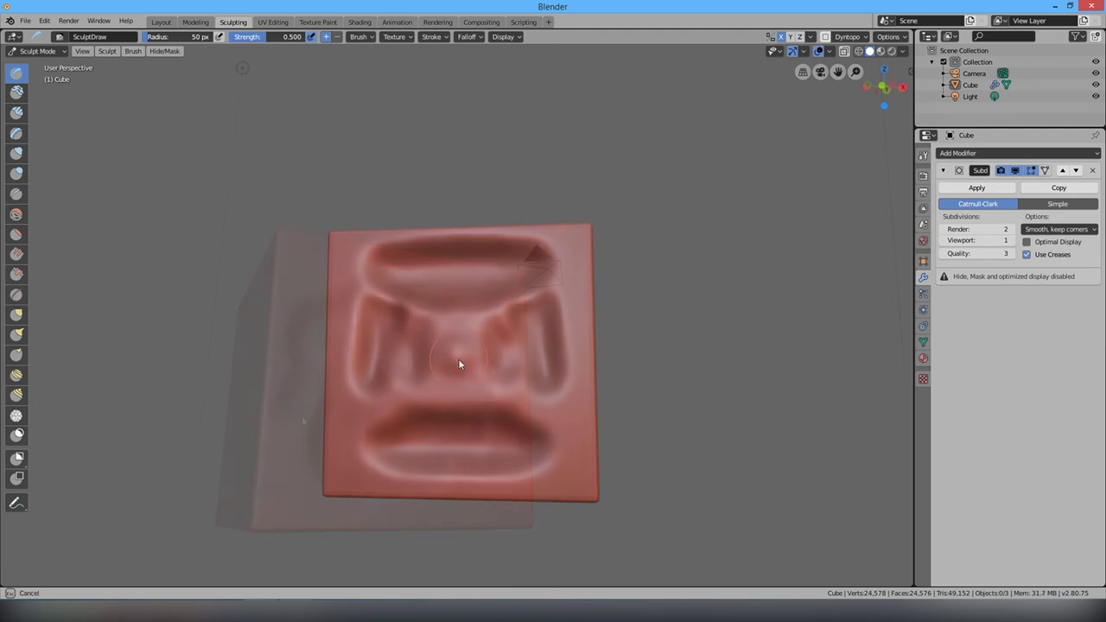
Sculpt mirrored rounded eye bumps, a central nose bump and curved cheek and mouth ridges on the grooved cube face with the Draw brush
middle_click_drag(579, 381, 640, 377)
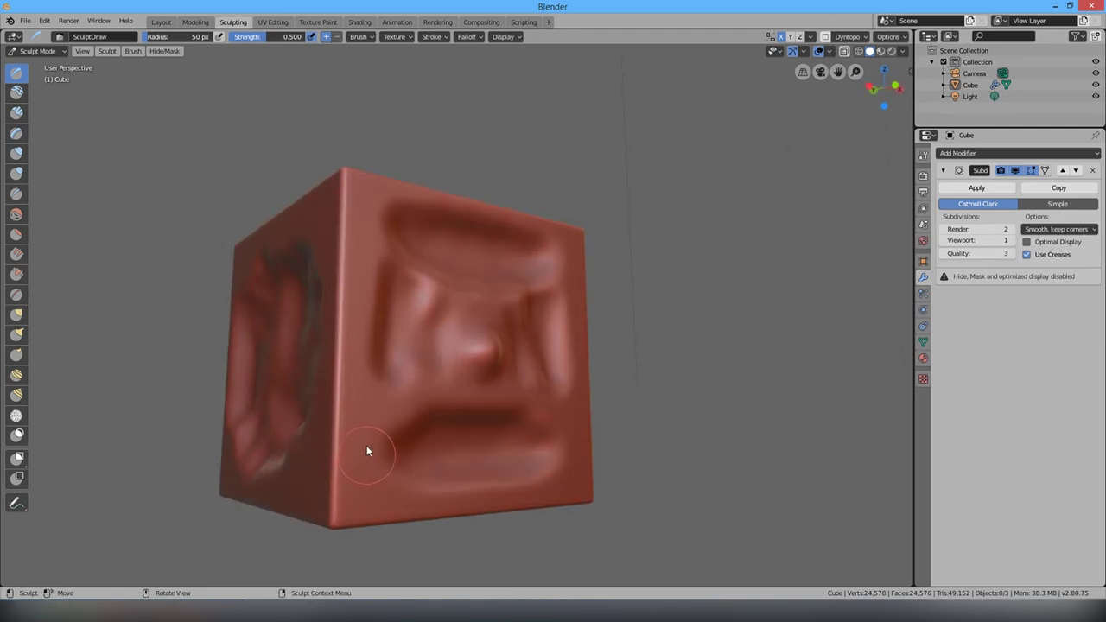
mouse_move(461, 496)
left_mouse_down()
mouse_move(388, 440)
mouse_move(437, 400)
mouse_move(391, 414)
left_mouse_up()
mouse_move(390, 414)
middle_mouse_down()
mouse_move(509, 363)
mouse_move(600, 411)
mouse_move(414, 329)
middle_mouse_up()
mouse_move(414, 329)
left_mouse_down()
mouse_move(356, 370)
mouse_move(408, 352)
mouse_move(388, 317)
mouse_move(538, 363)
mouse_move(546, 342)
left_mouse_up()
mouse_move(432, 272)
left_mouse_down()
mouse_move(535, 240)
mouse_move(544, 278)
mouse_move(434, 303)
mouse_move(502, 295)
mouse_move(394, 250)
mouse_move(746, 284)
left_mouse_up()
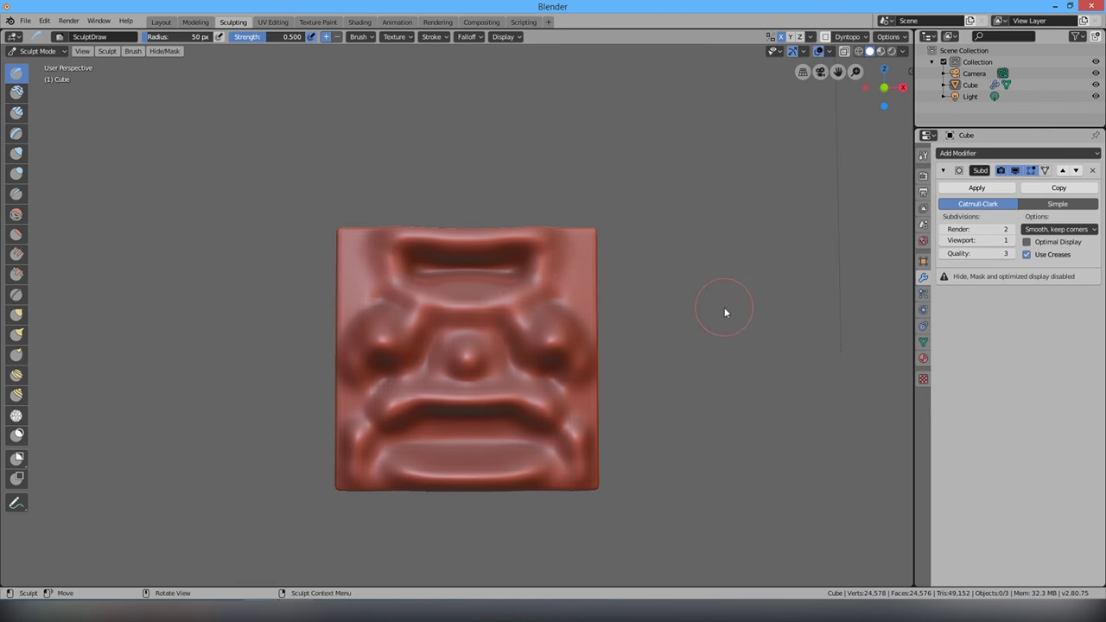
Build up the nose bridge, lips and outer corners of the mirrored face relief with the Draw brush
middle_click_drag(451, 321, 459, 324)
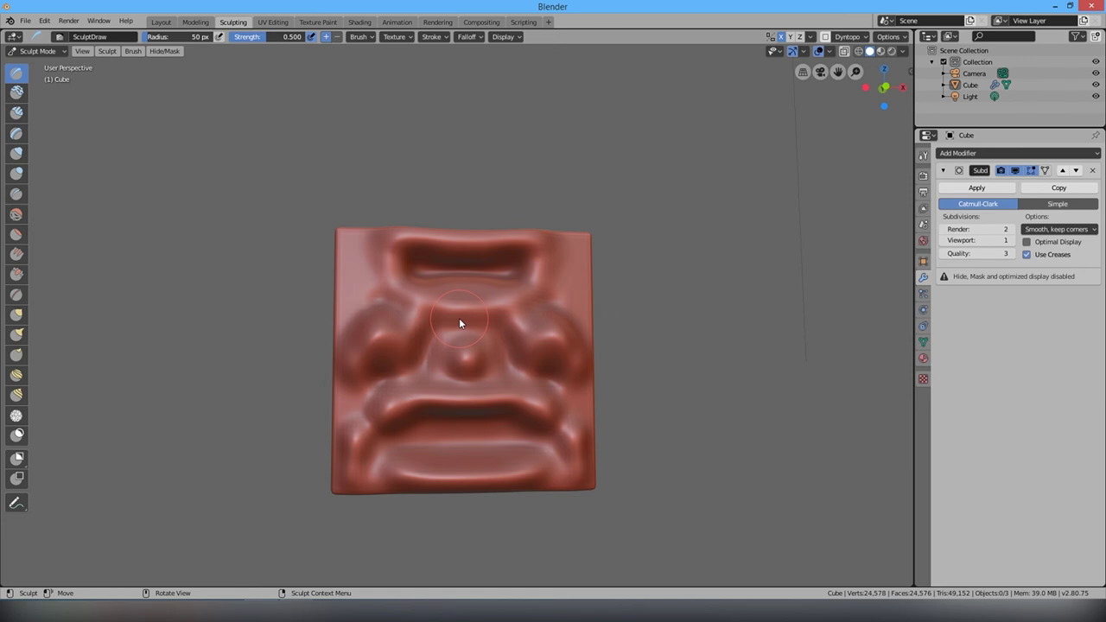
mouse_move(604, 252)
left_mouse_down()
mouse_move(573, 248)
mouse_move(561, 303)
mouse_move(564, 268)
mouse_move(550, 272)
mouse_move(435, 432)
mouse_move(457, 314)
mouse_move(442, 571)
left_mouse_up()
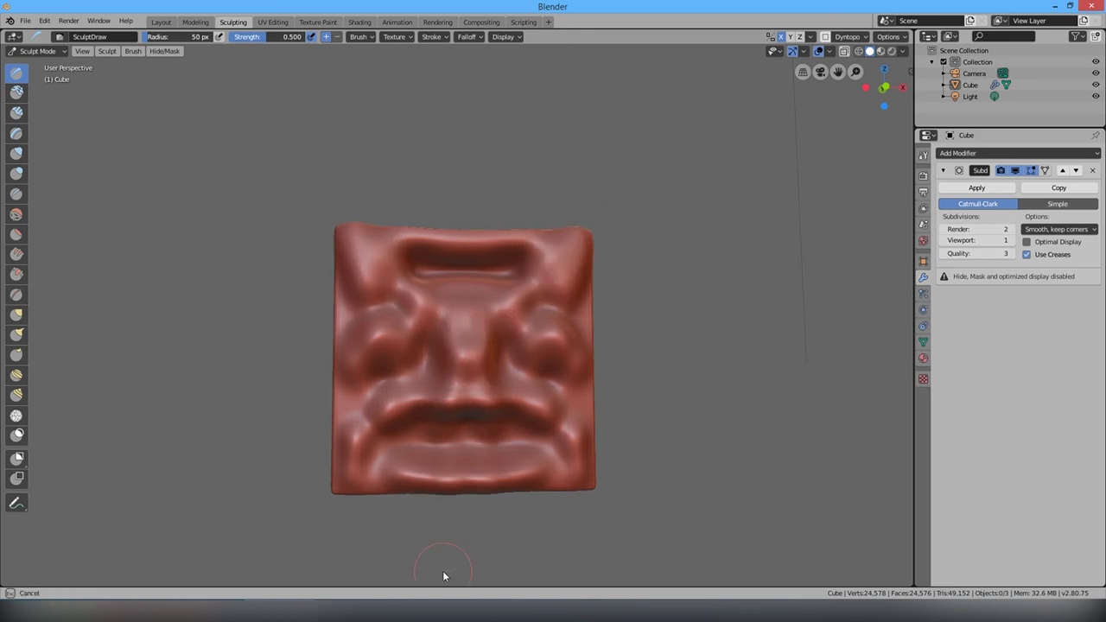
left_click_drag(320, 425, 838, 454)
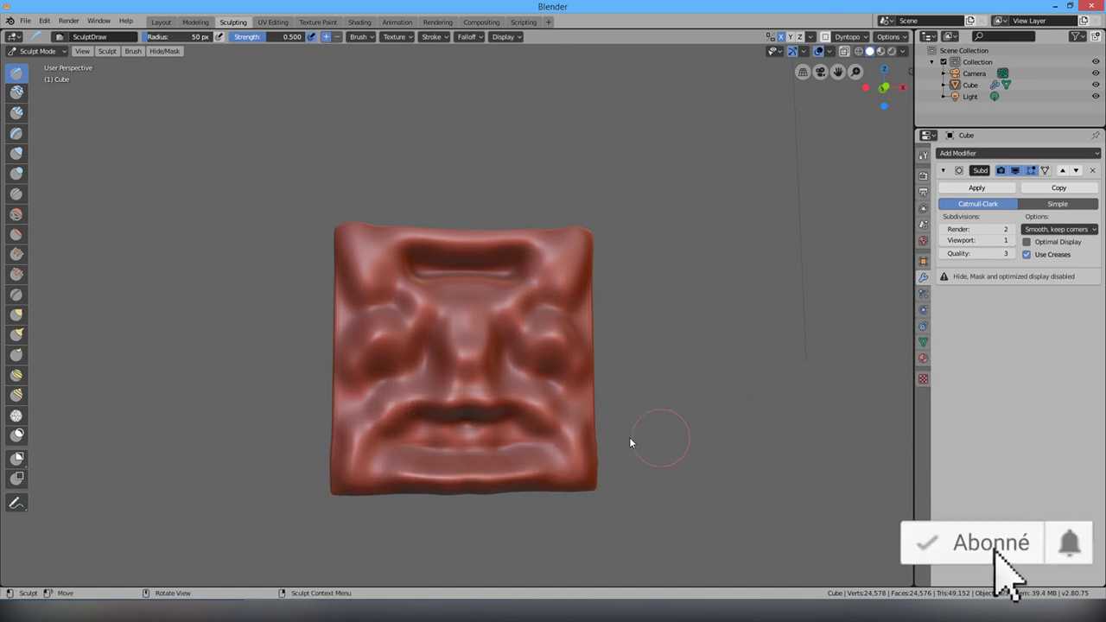
mouse_move(426, 467)
middle_mouse_down()
mouse_move(487, 443)
mouse_move(427, 473)
middle_mouse_up()
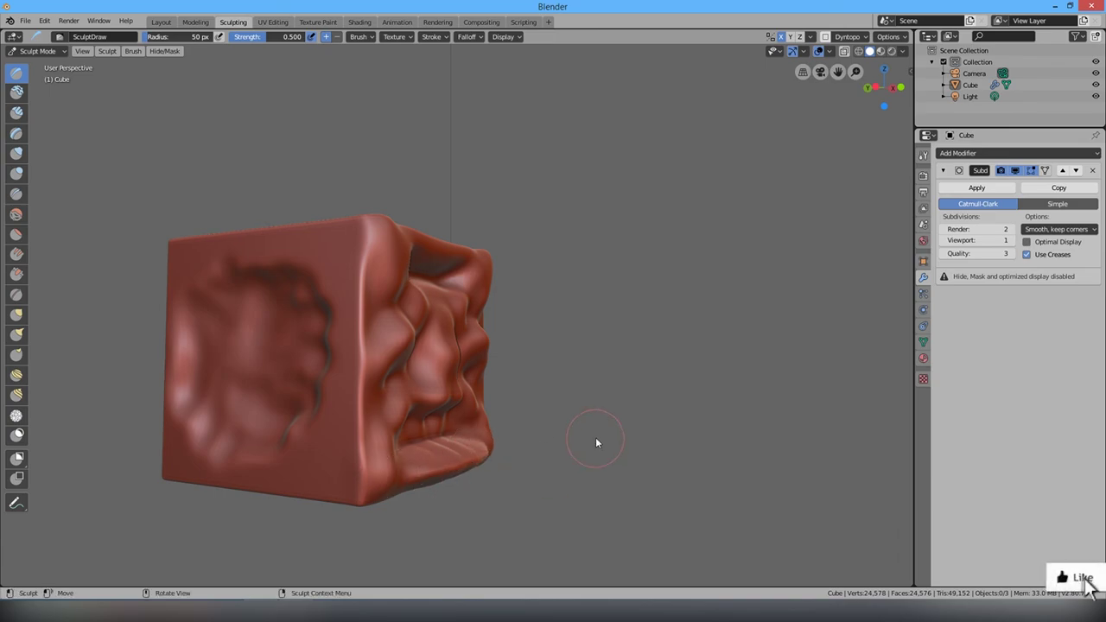